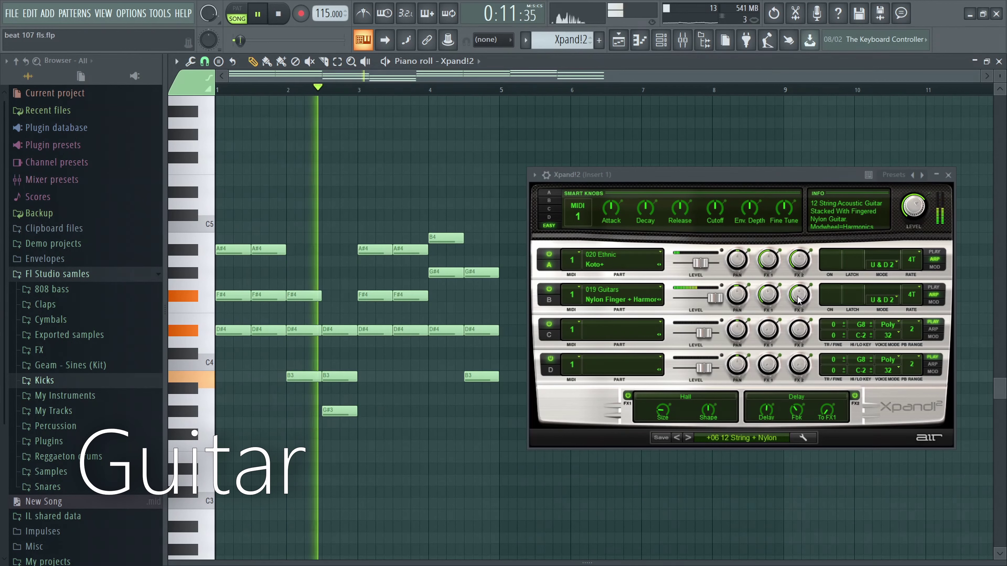
Play the guitar pattern and inspect the Fruity parametric EQ 2 on its mixer insert 1.
{"action": "key", "text": "space"}
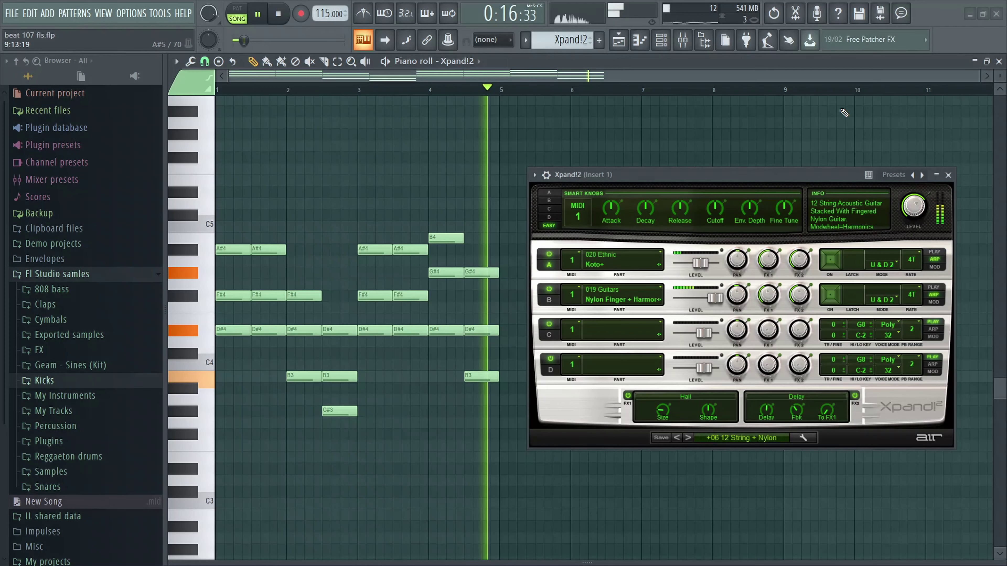
{"action": "key", "text": "F9"}
{"action": "left_click", "coordinate": [948, 174]}
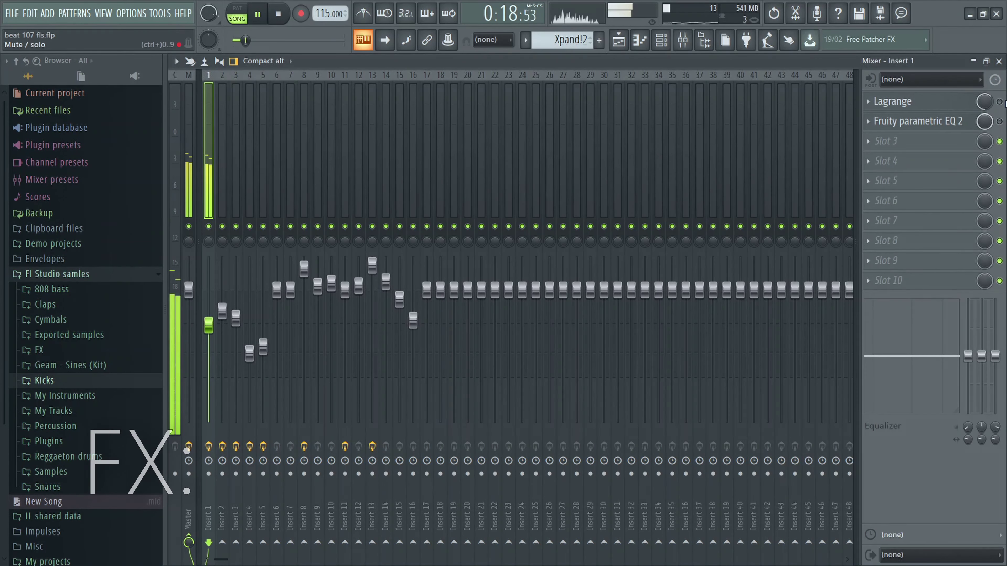
{"action": "left_click", "coordinate": [918, 121]}
{"action": "left_click", "coordinate": [652, 176]}
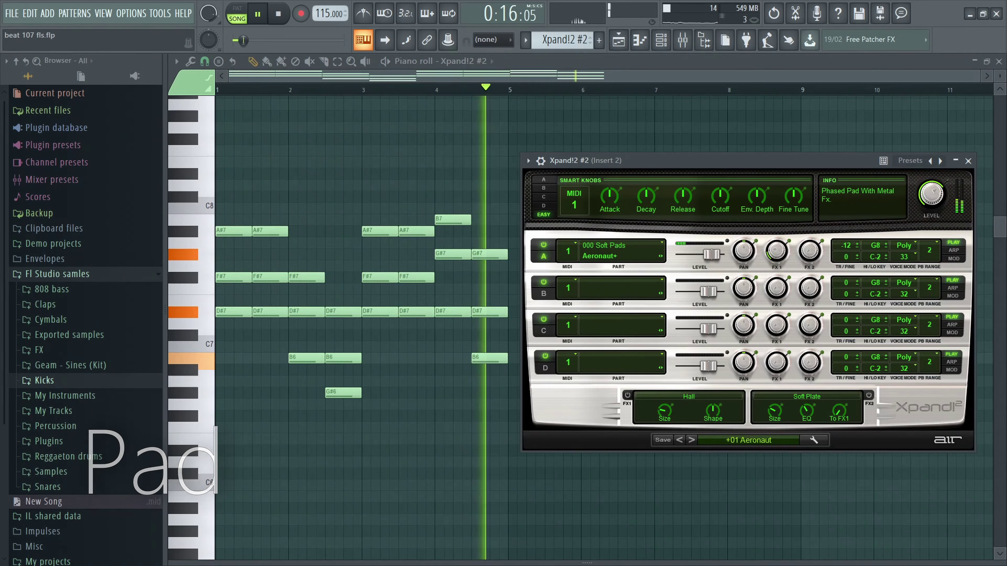
Inspect the Lagrange reverb and the Wider stereo effect on the pad's mixer insert 2.
{"action": "key", "text": "F9"}
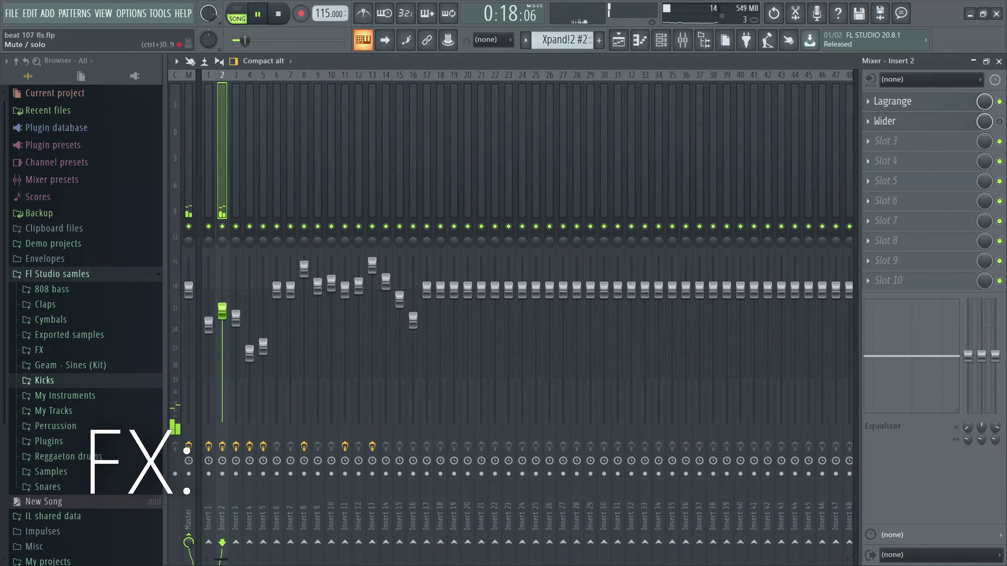
{"action": "left_click", "coordinate": [892, 101]}
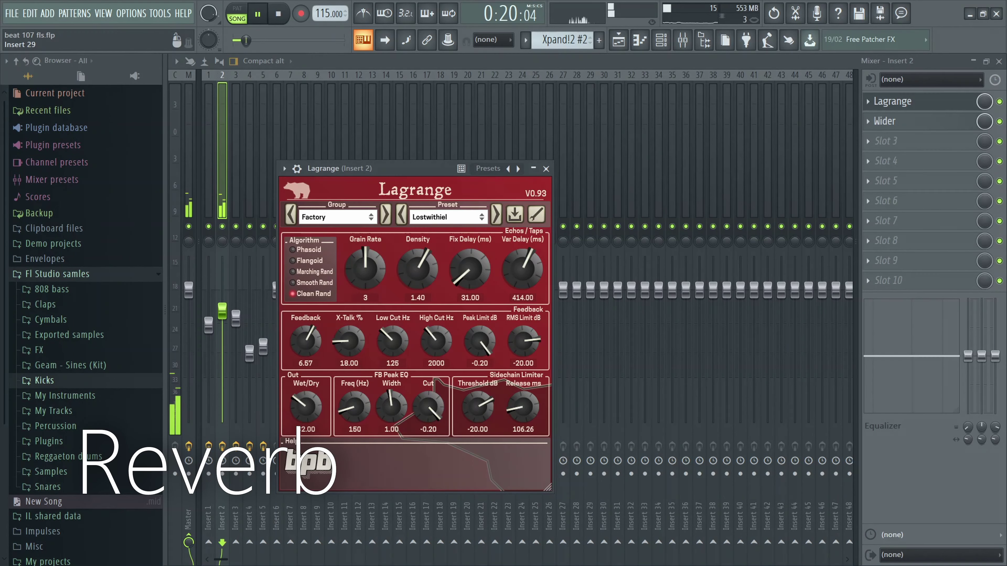
{"action": "left_click", "coordinate": [546, 169]}
{"action": "left_click", "coordinate": [884, 121]}
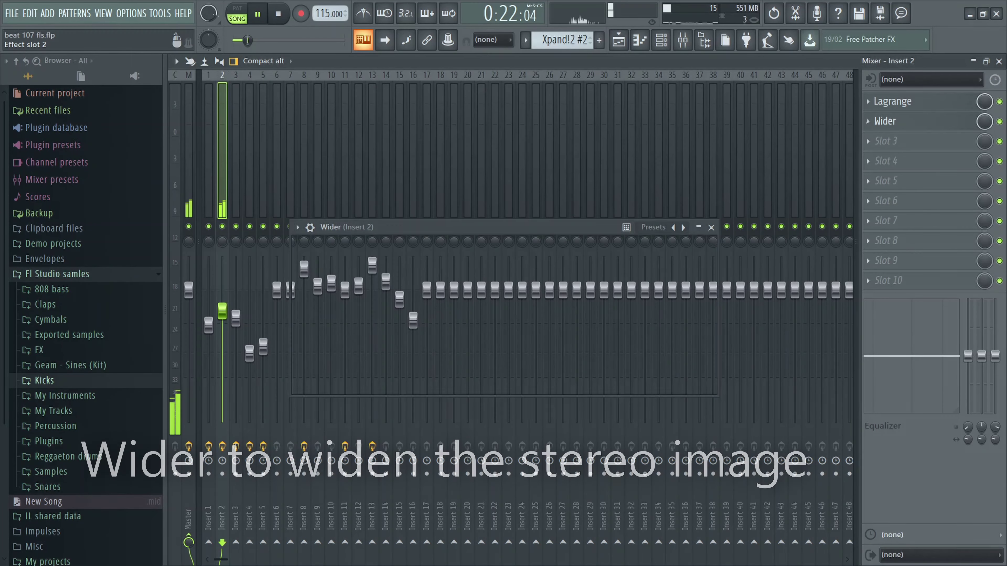
{"action": "left_click", "coordinate": [711, 228]}
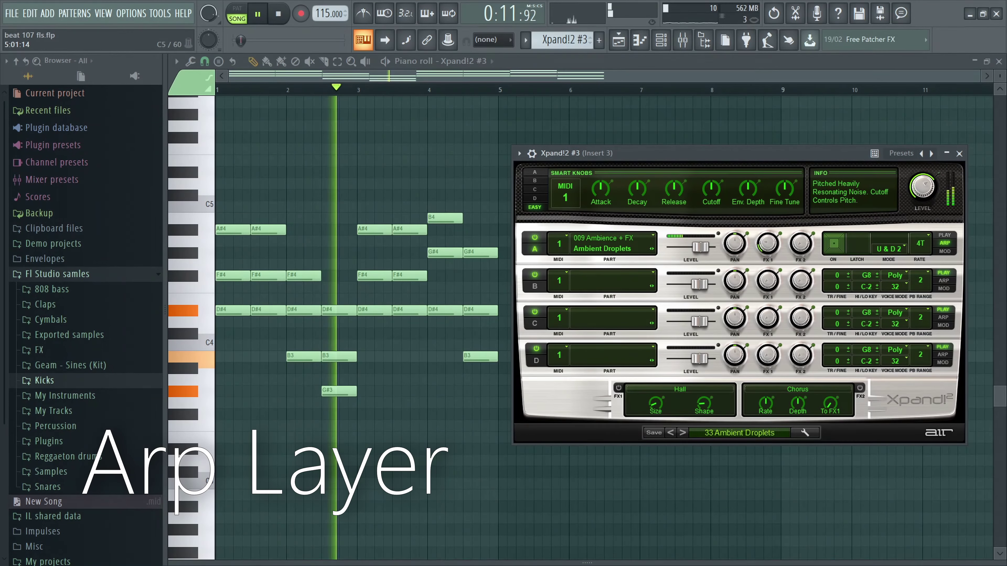
Examine the arp layer's effects, Lagrange and Wider, on mixer insert 3.
{"action": "key", "text": "F9"}
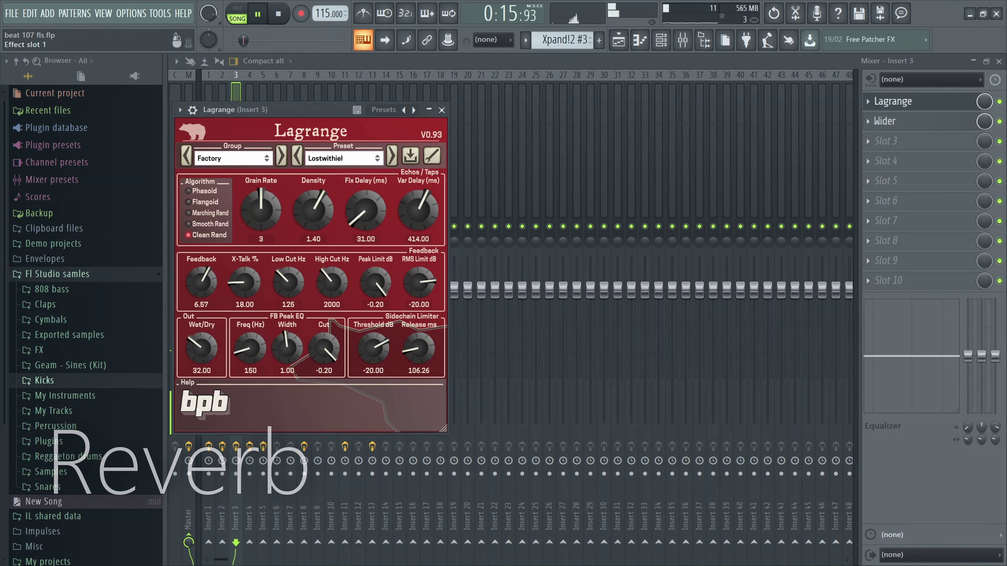
{"action": "left_click", "coordinate": [441, 110]}
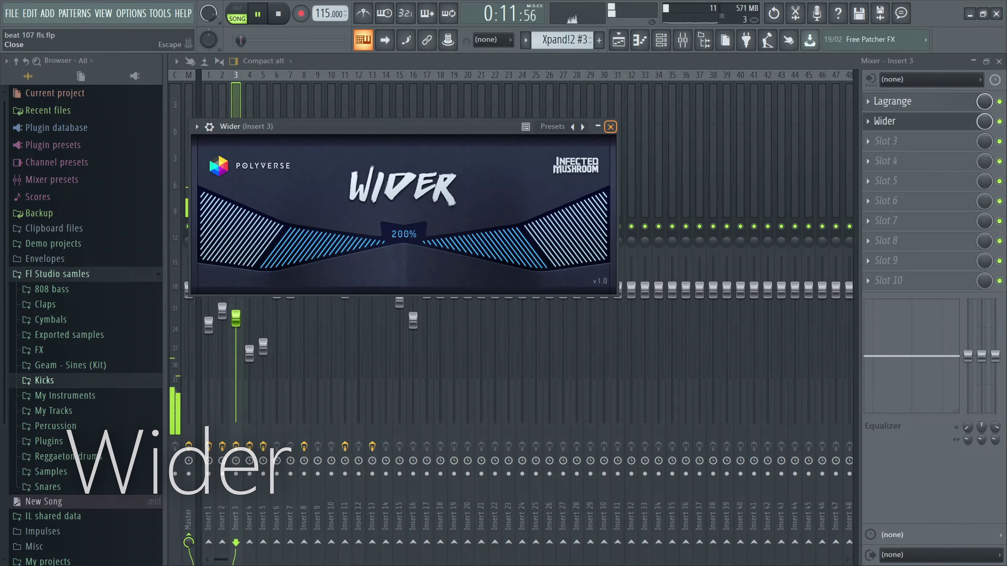
{"action": "left_click", "coordinate": [611, 126]}
{"action": "key", "text": "F9"}
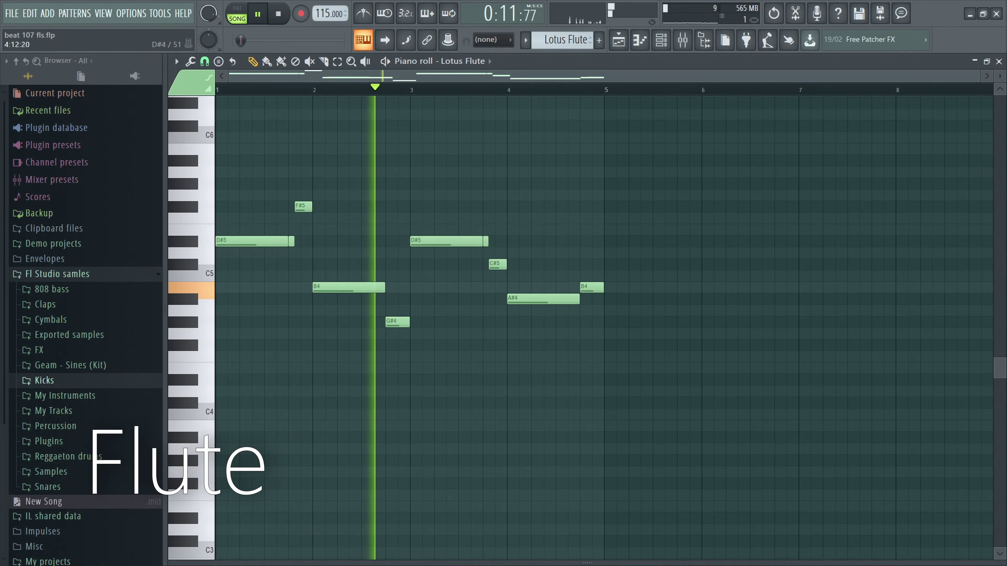
Review the Fruity parametric EQ 2, Lagrange and Wider settings on the Lotus Flute's mixer insert 5.
{"action": "key", "text": "F9"}
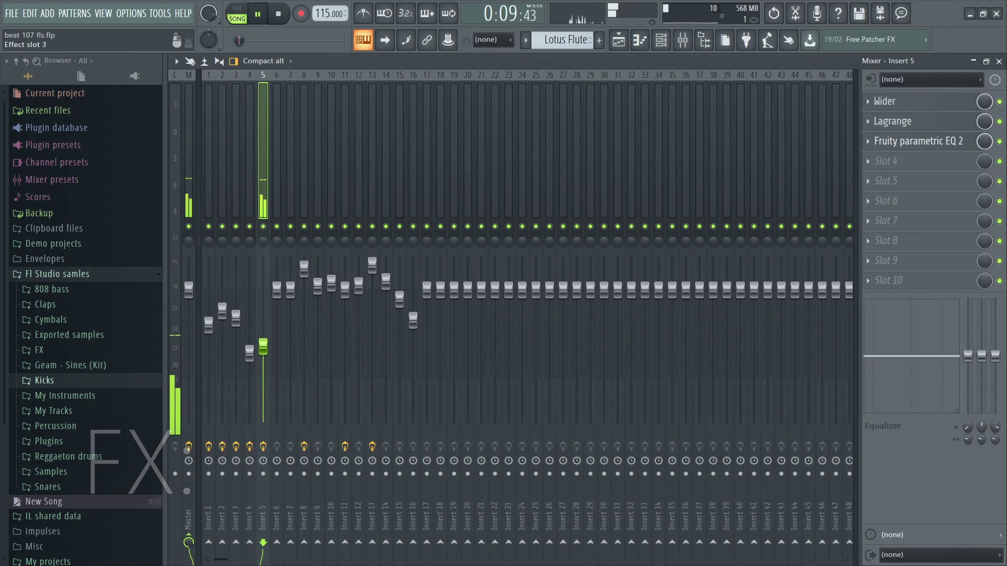
{"action": "left_click", "coordinate": [918, 140]}
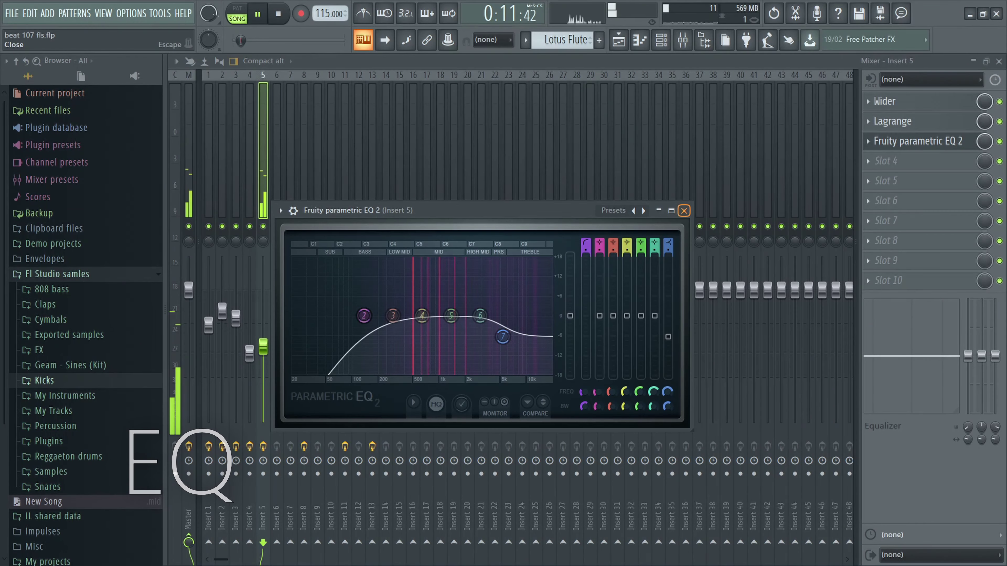
{"action": "left_click", "coordinate": [684, 210]}
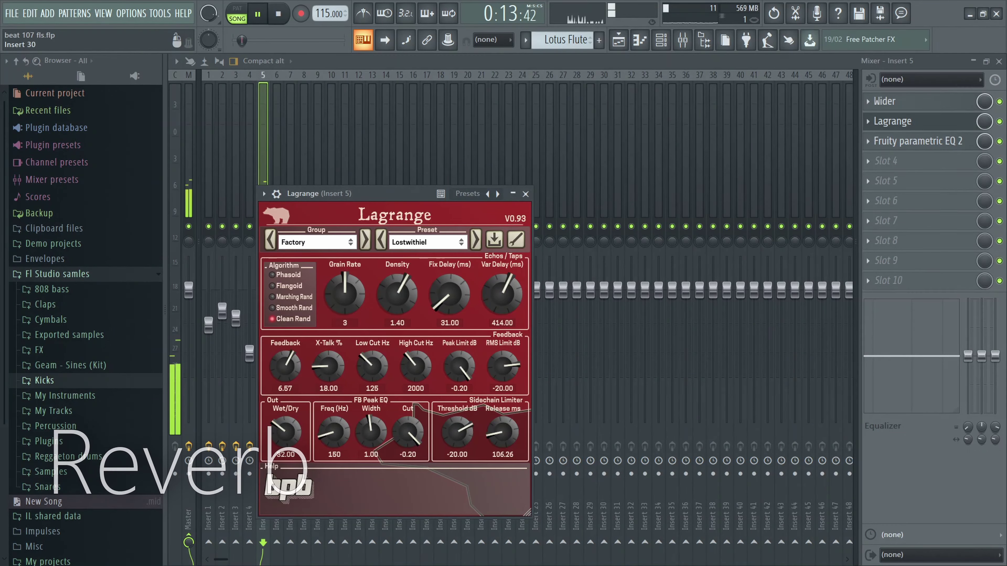
{"action": "left_click", "coordinate": [525, 194]}
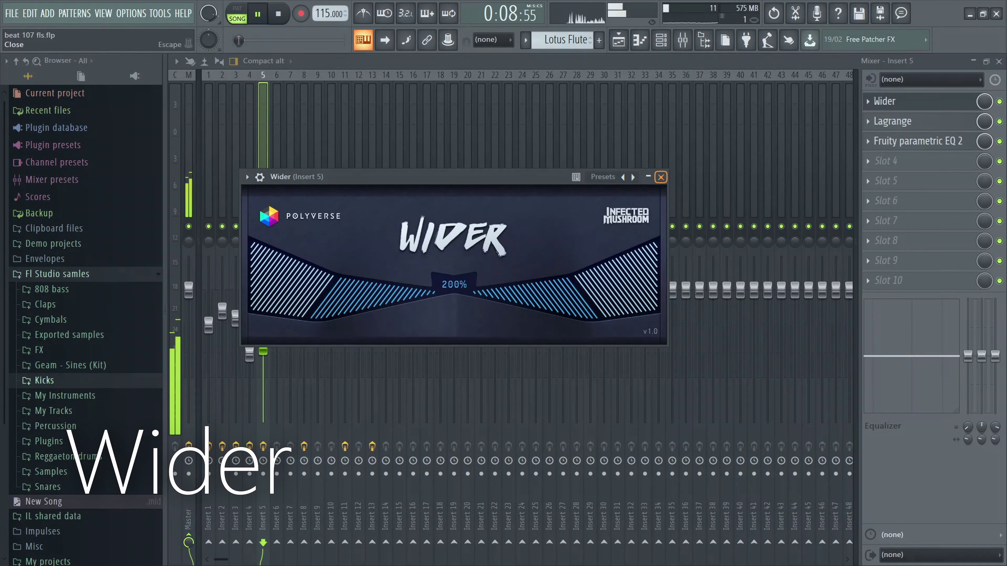
{"action": "left_click", "coordinate": [660, 177]}
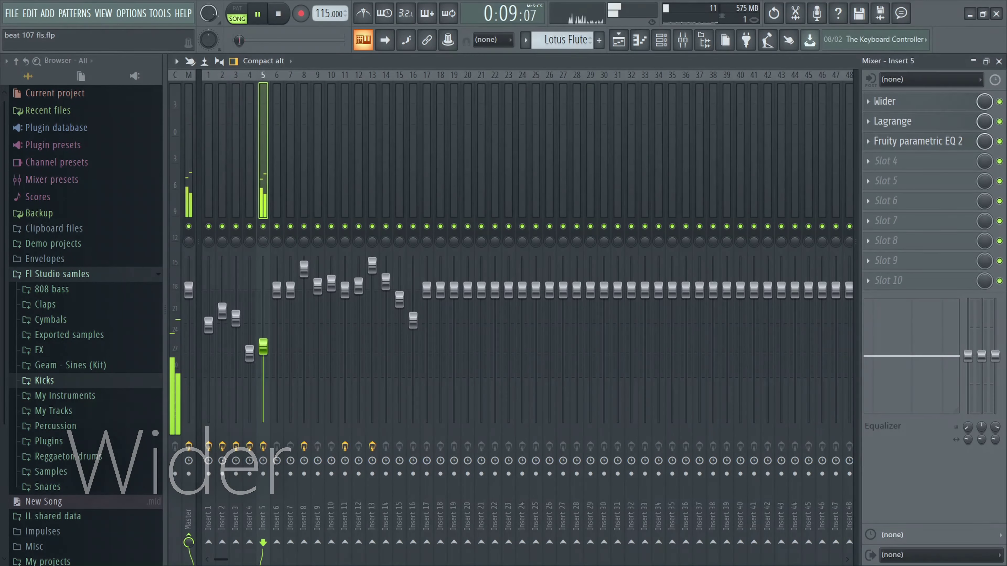
Play the Xpand!2 #4 pattern and inspect Lagrange, Wider and Fruity Delay 3 on its mixer insert 4.
{"action": "key", "text": "F7"}
{"action": "key", "text": "space"}
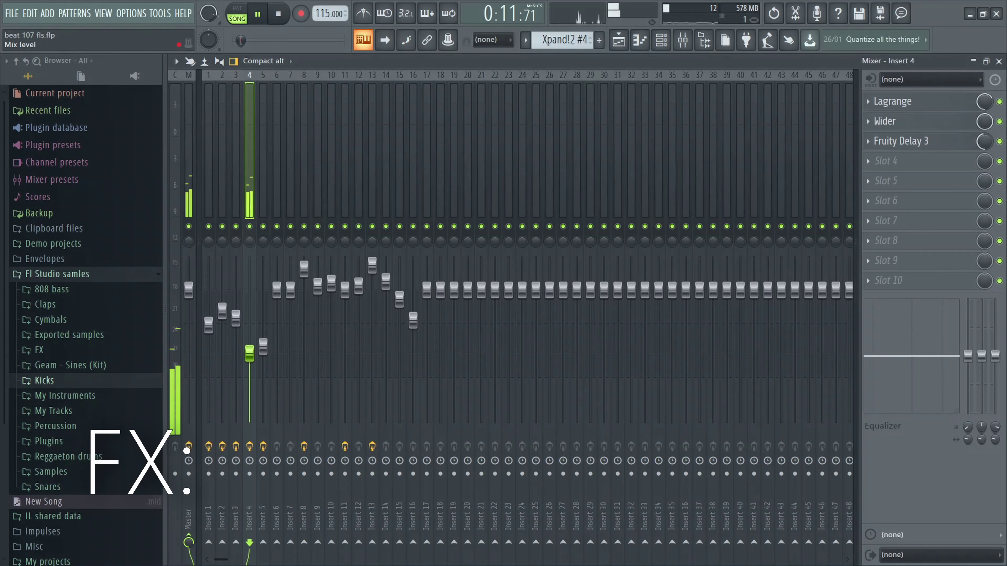
{"action": "left_click", "coordinate": [893, 101]}
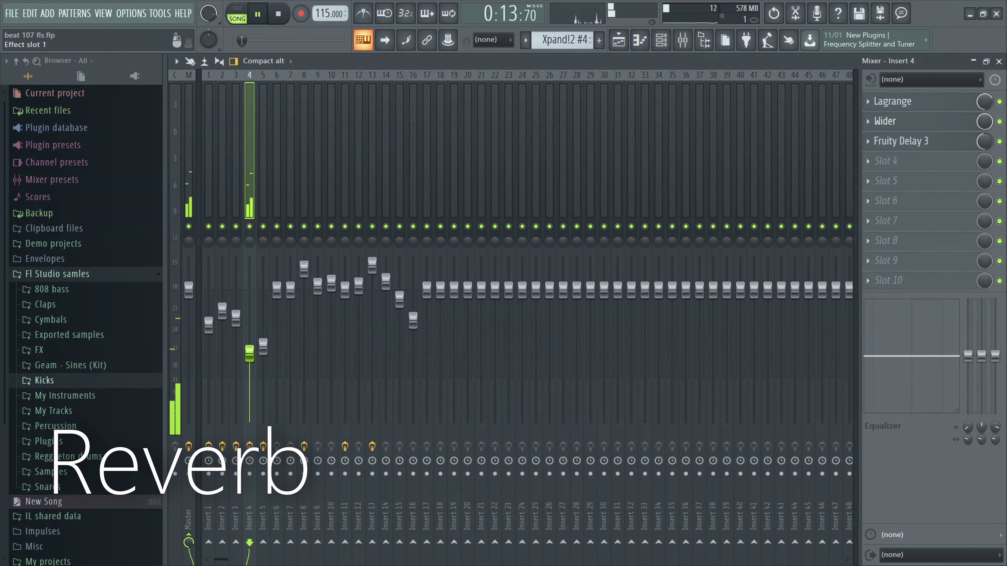
{"action": "left_click", "coordinate": [885, 121]}
{"action": "left_click", "coordinate": [885, 121]}
{"action": "left_click", "coordinate": [901, 141]}
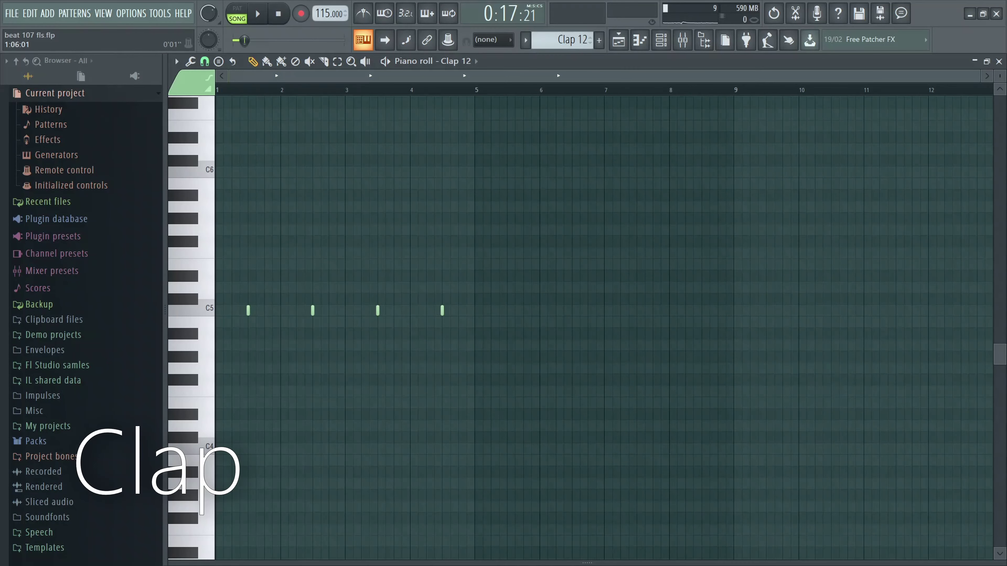
Play the Clap 12 and Kick 8 patterns in the piano roll.
{"action": "key", "text": "space"}
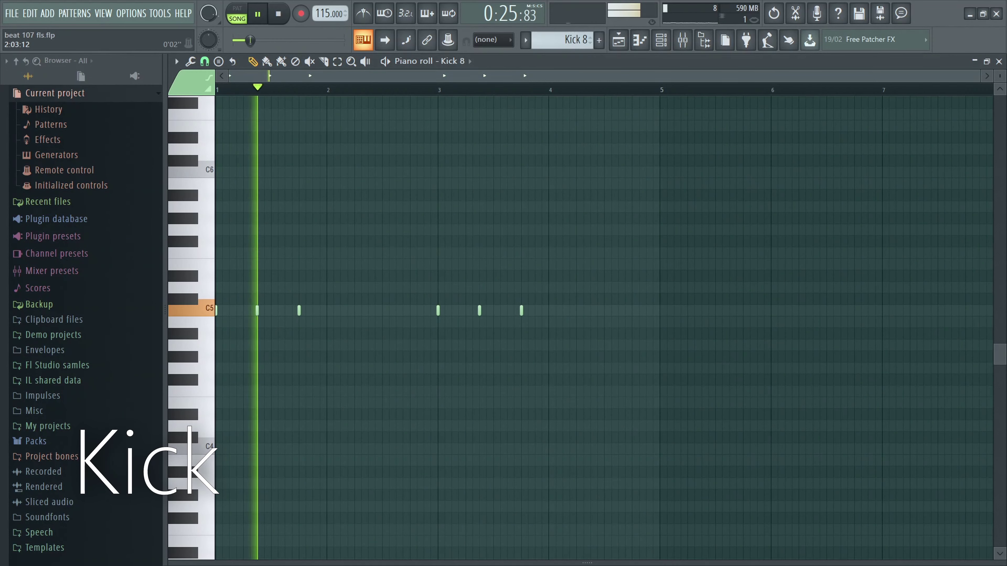
{"action": "key", "text": "F9"}
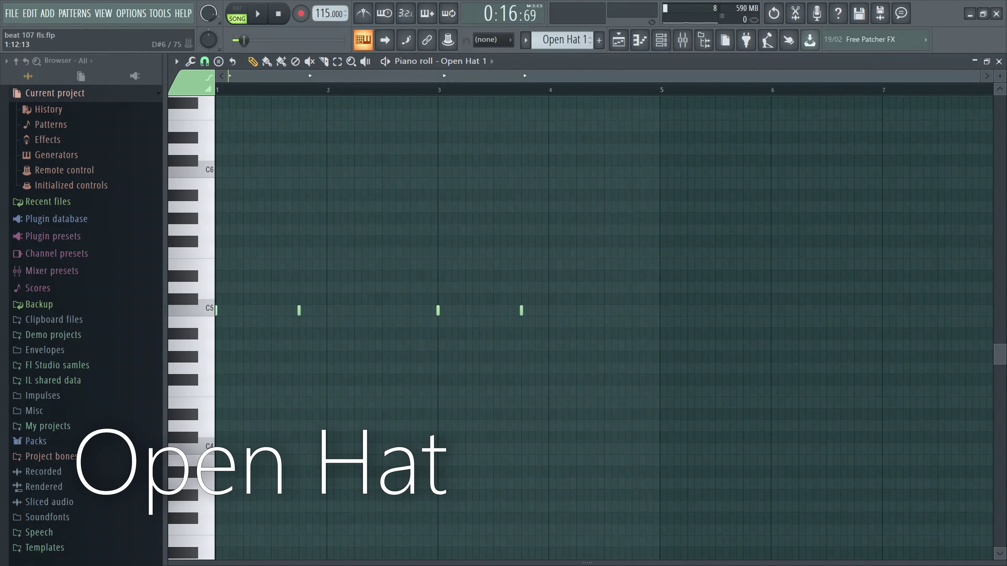
Play the Open Hat 1, reversed Open Hat 1 #2 and Chant 6 patterns, checking the open hat clips in the playlist.
{"action": "key", "text": "space"}
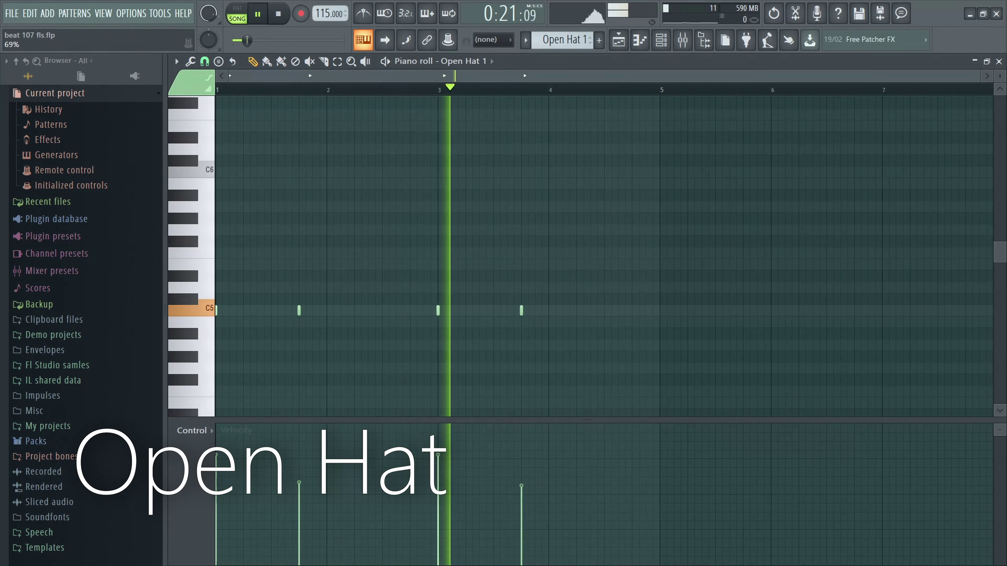
{"action": "key", "text": "F5"}
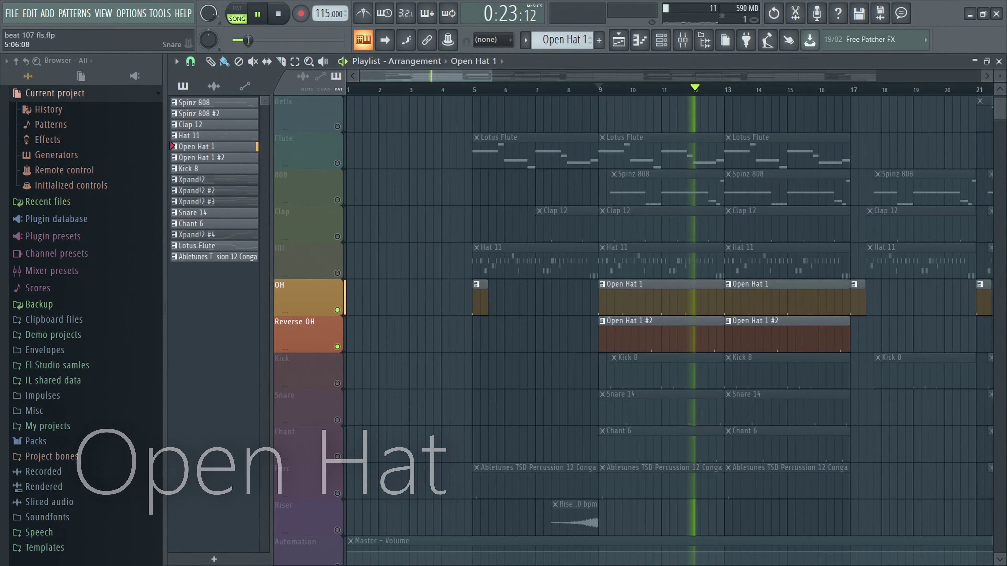
{"action": "key", "text": "F7"}
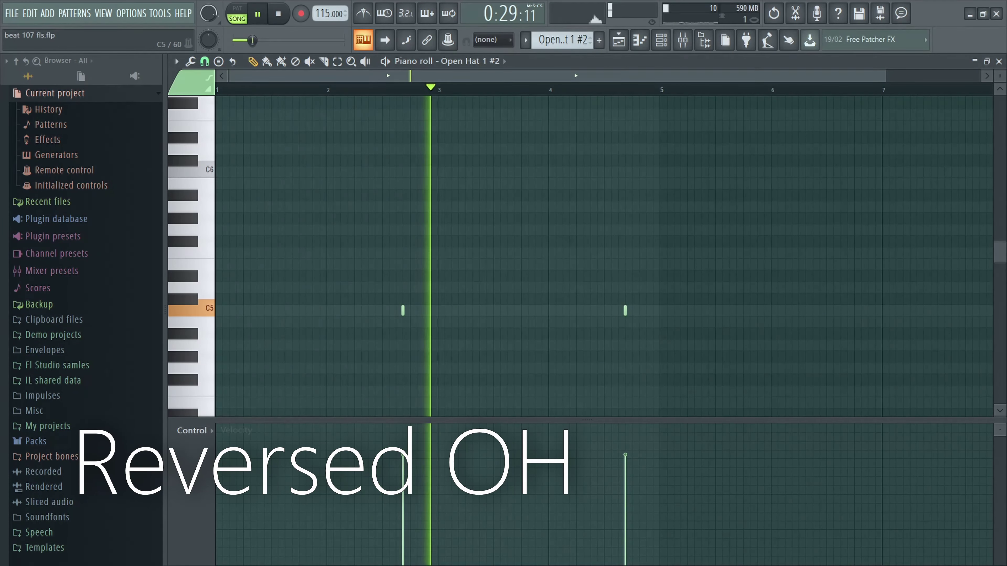
{"action": "key", "text": "space"}
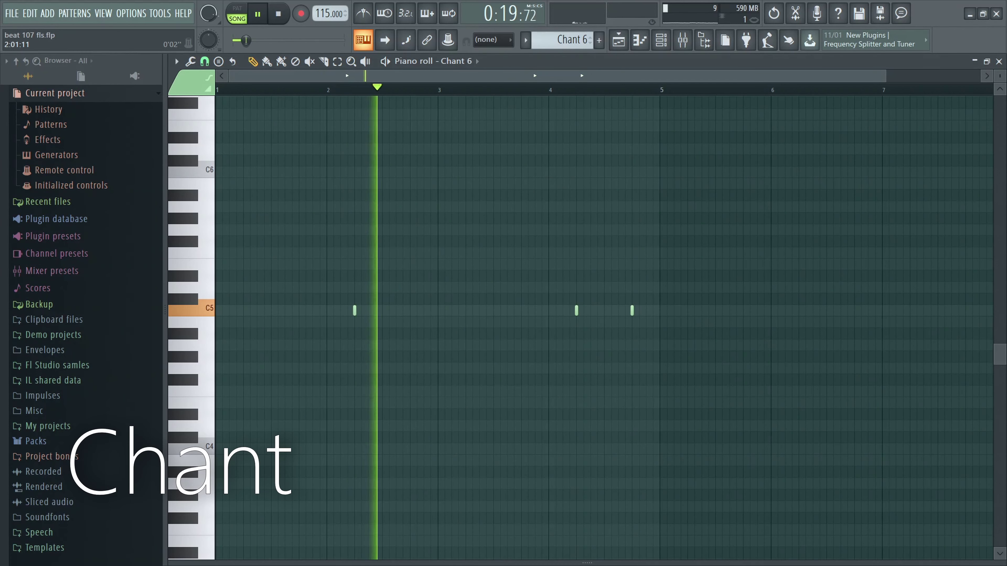
{"action": "key", "text": "space"}
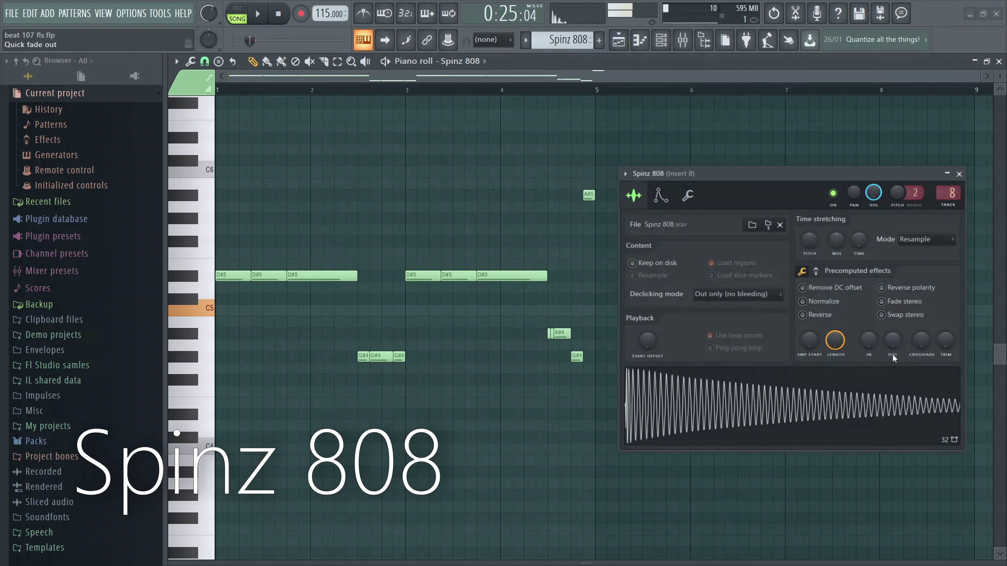
Review the Spinz 808's sampler settings and play its note pattern in the piano roll.
{"action": "left_click_drag", "start_coordinate": [903, 373], "coordinate": [869, 399]}
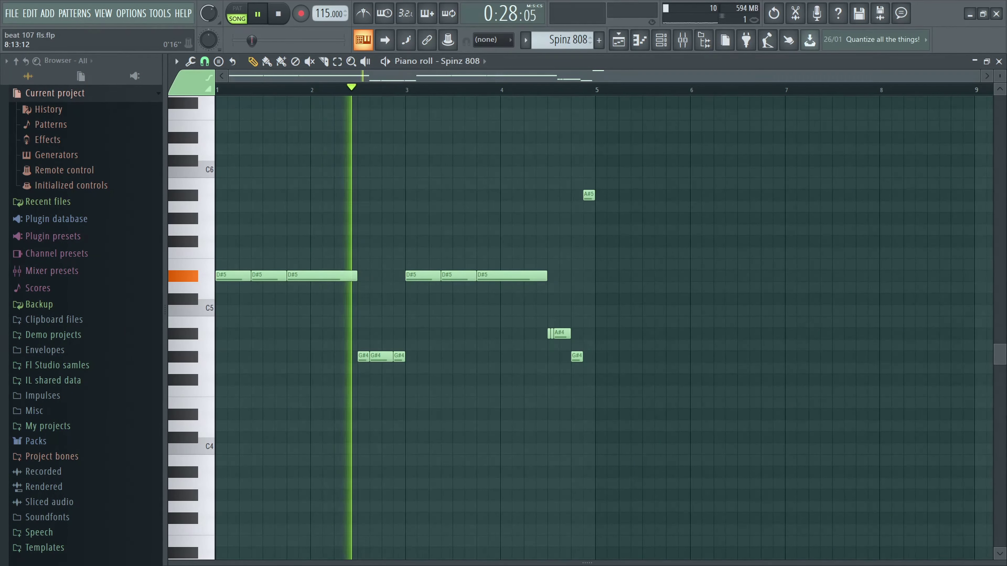
{"action": "scroll", "coordinate": [535, 75], "scroll_direction": "up", "scroll_amount": 2}
{"action": "scroll", "coordinate": [535, 75], "scroll_direction": "up", "scroll_amount": 2}
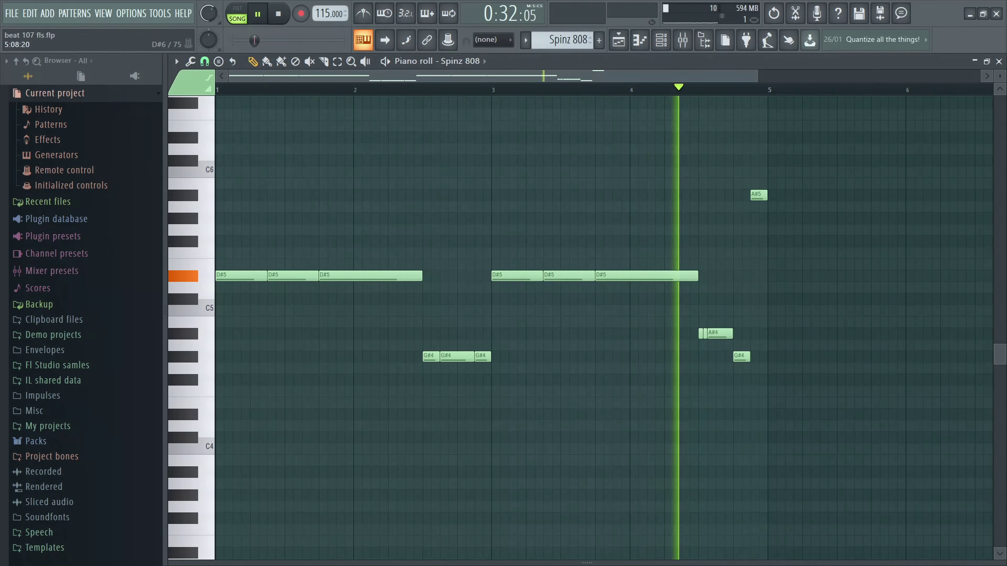
Inspect the Fruity soft clipper on the Spinz 808's mixer insert 8 and on the master channel.
{"action": "key", "text": "F9"}
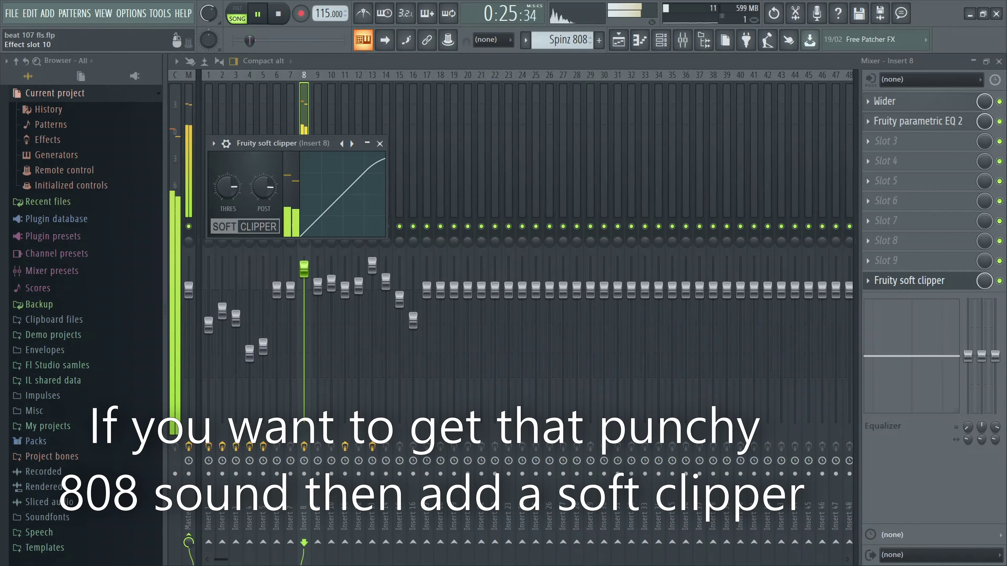
{"action": "left_click", "coordinate": [189, 285]}
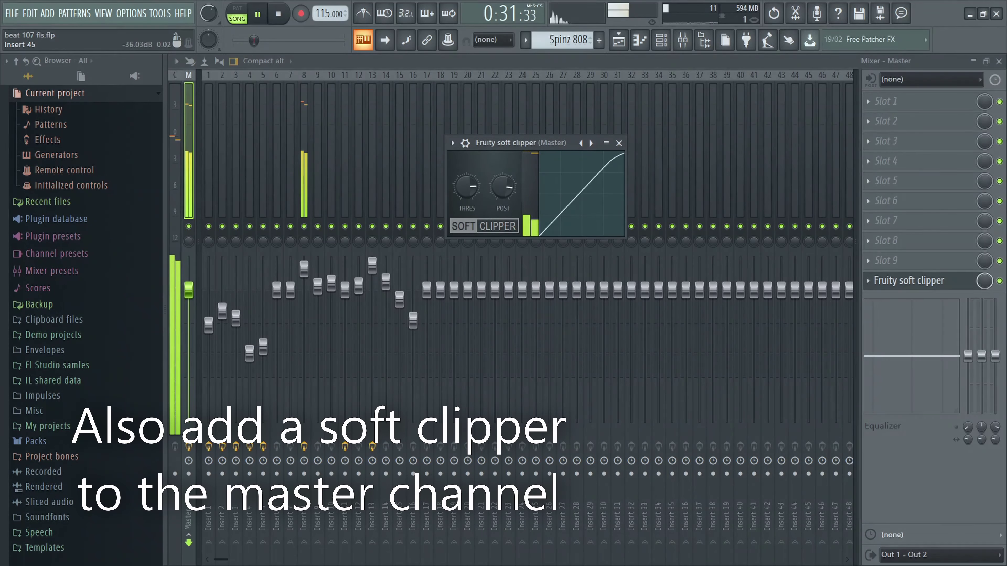
{"action": "key", "text": "Escape"}
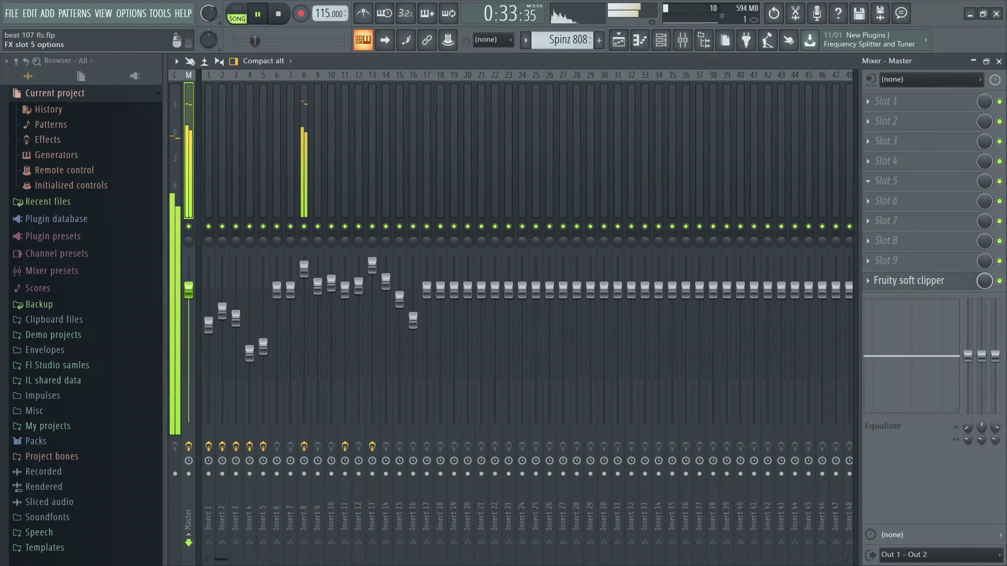